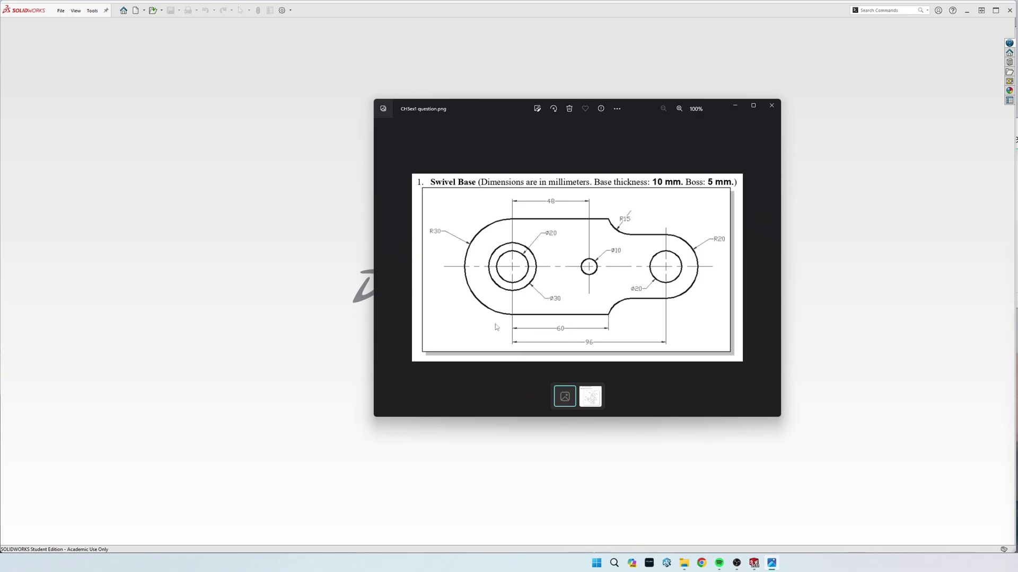
# Create a new part and set its unit system to MMGS (millimetres).
pyautogui.moveTo(492, 109); pyautogui.dragTo(1017, 12)
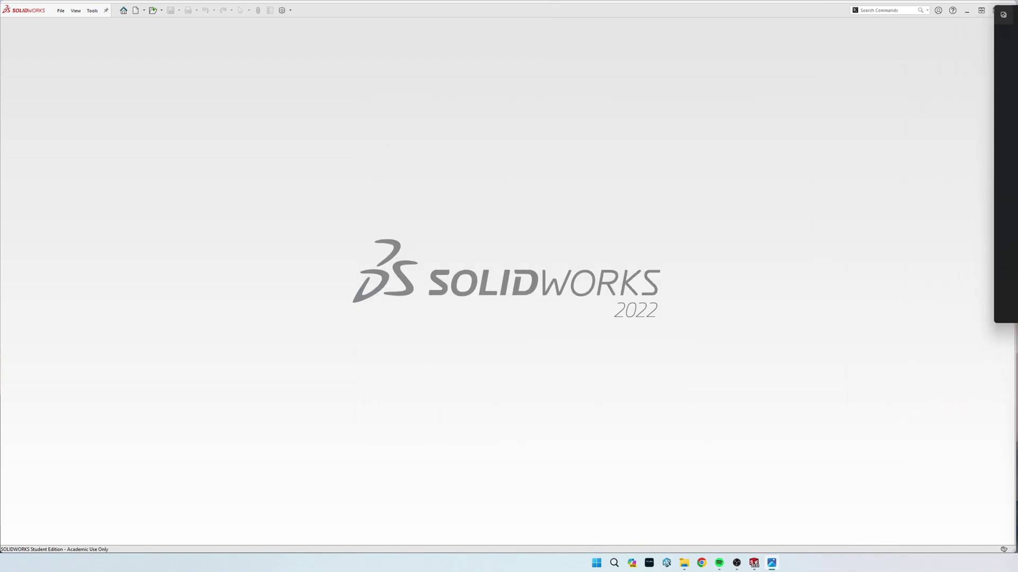
pyautogui.click(136, 11)
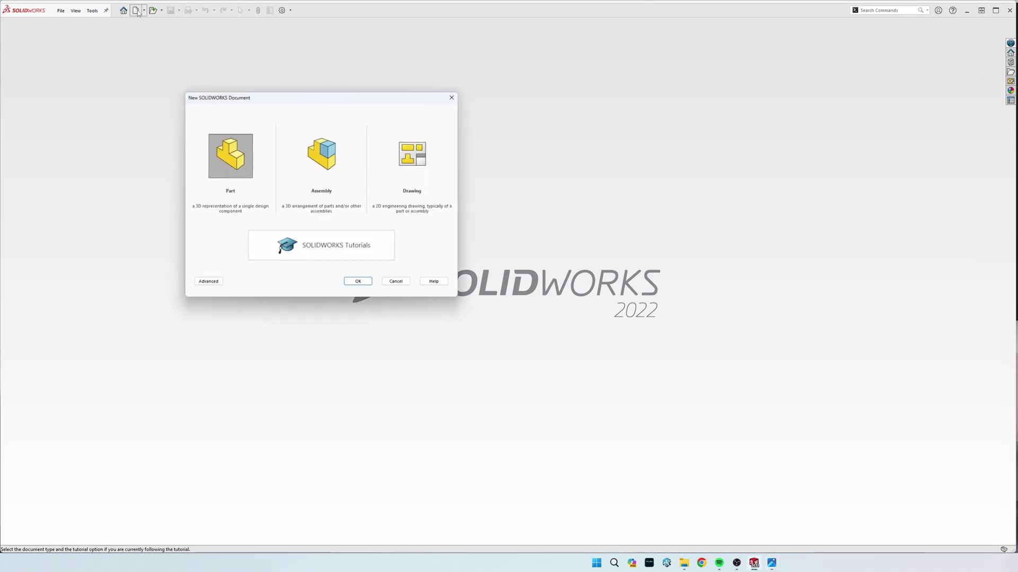
pyautogui.click(369, 287)
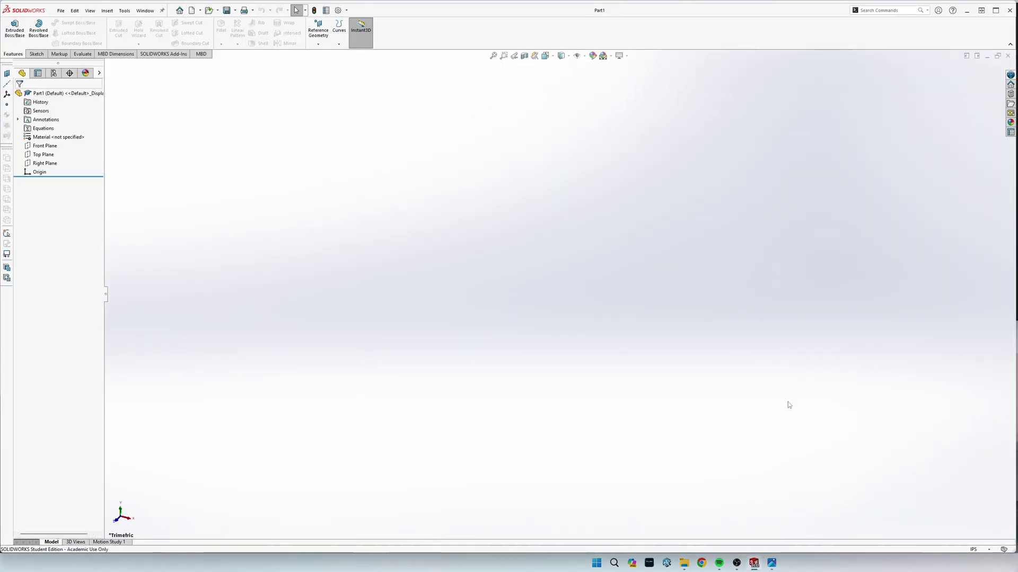
pyautogui.click(988, 550)
pyautogui.click(952, 516)
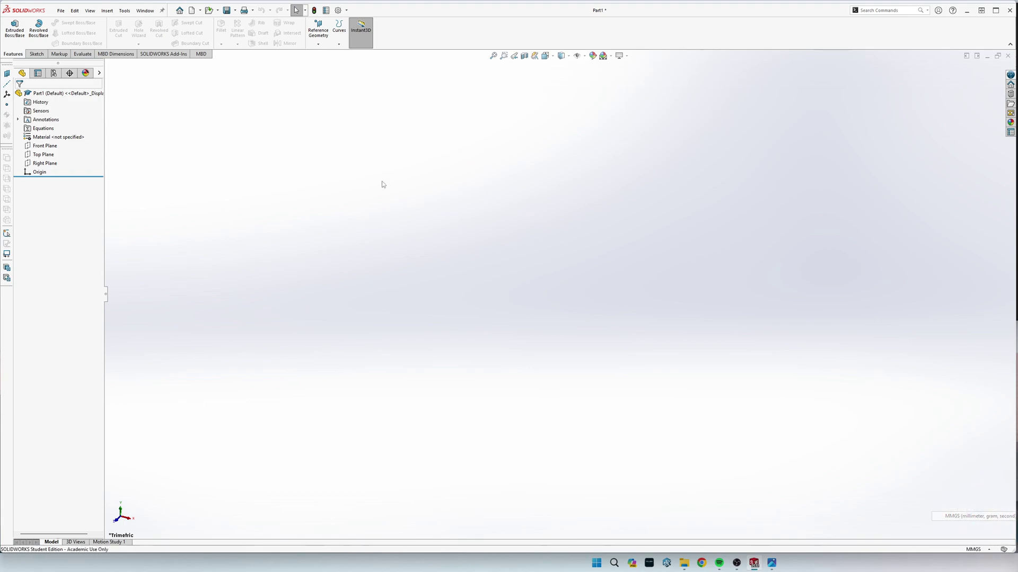
# Start a new sketch on the Top Plane.
pyautogui.click(42, 54)
pyautogui.click(11, 26)
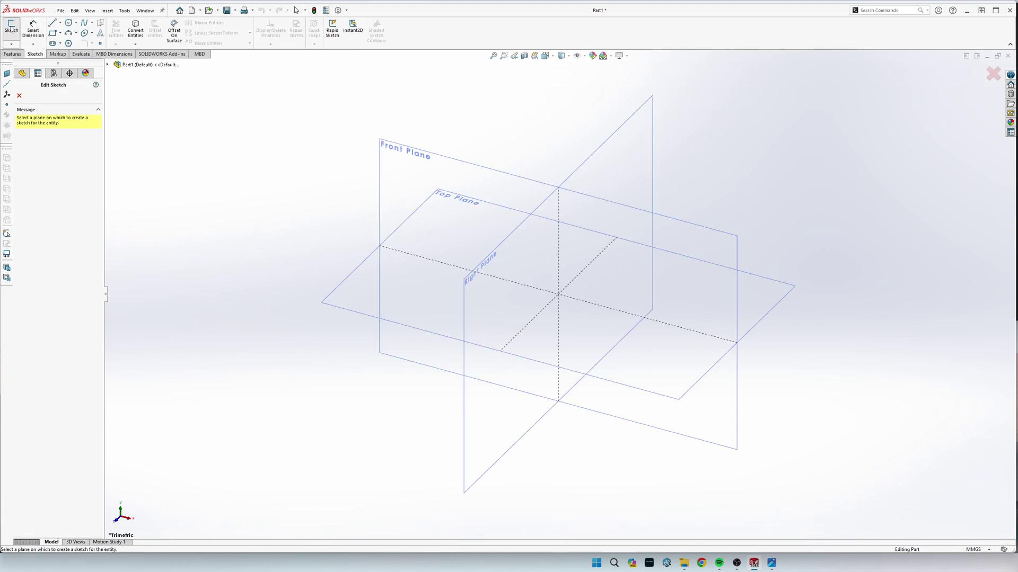
pyautogui.click(365, 294)
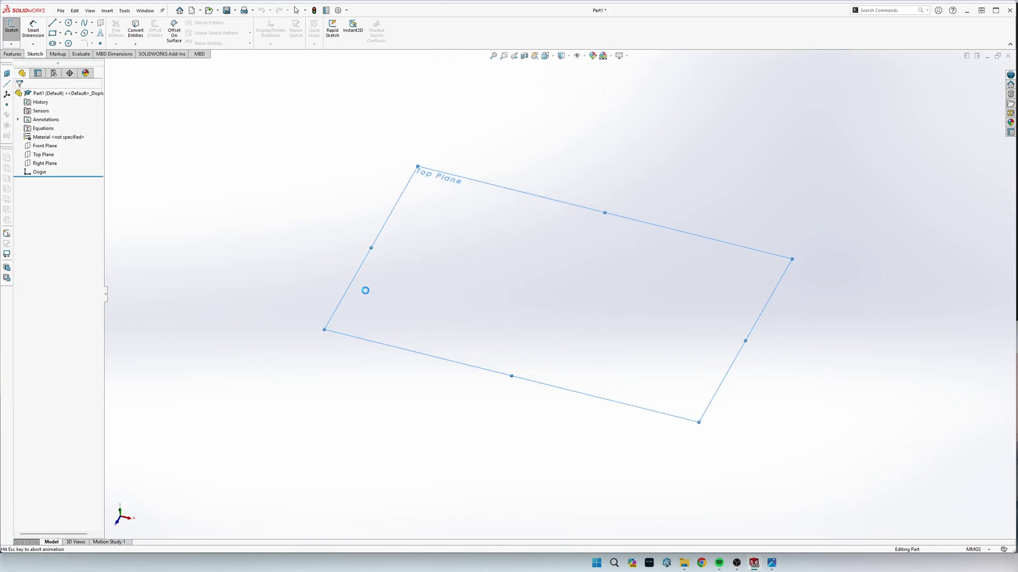
# Draw the horizontal bottom line from the origin leftward to its left end.
pyautogui.press('s')
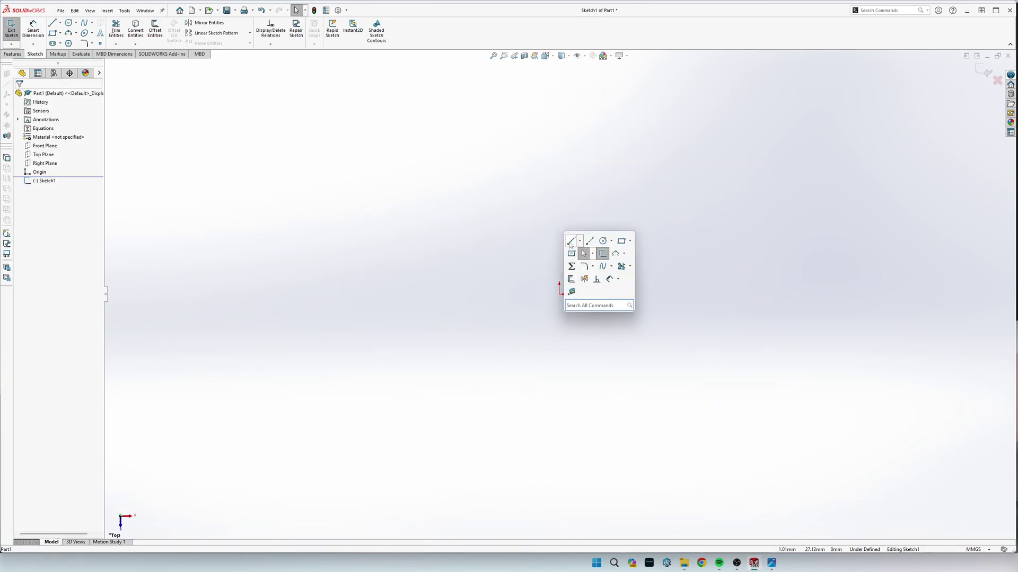
pyautogui.click(571, 241)
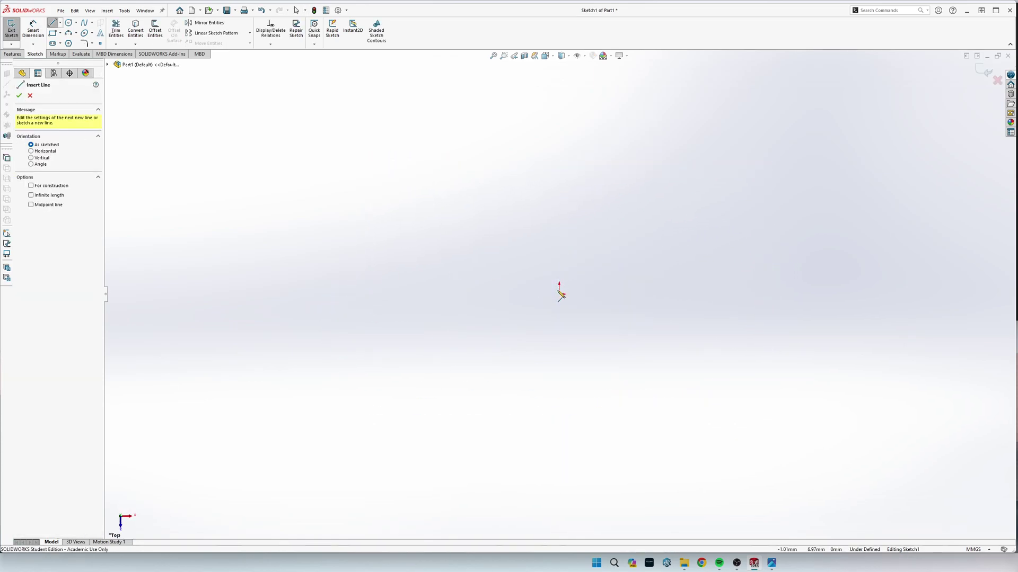
pyautogui.click(559, 295)
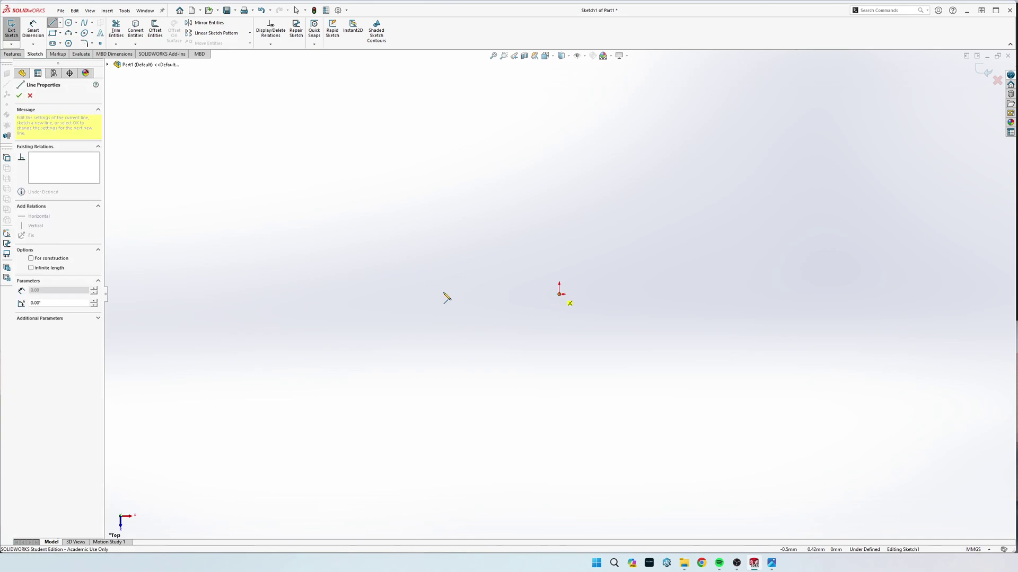
pyautogui.click(356, 294)
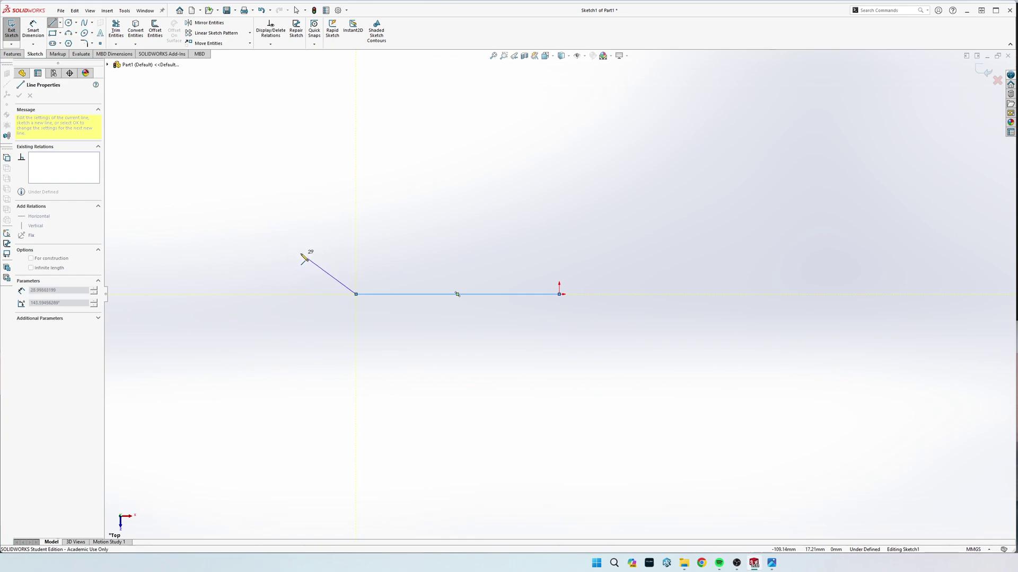
pyautogui.click(355, 295)
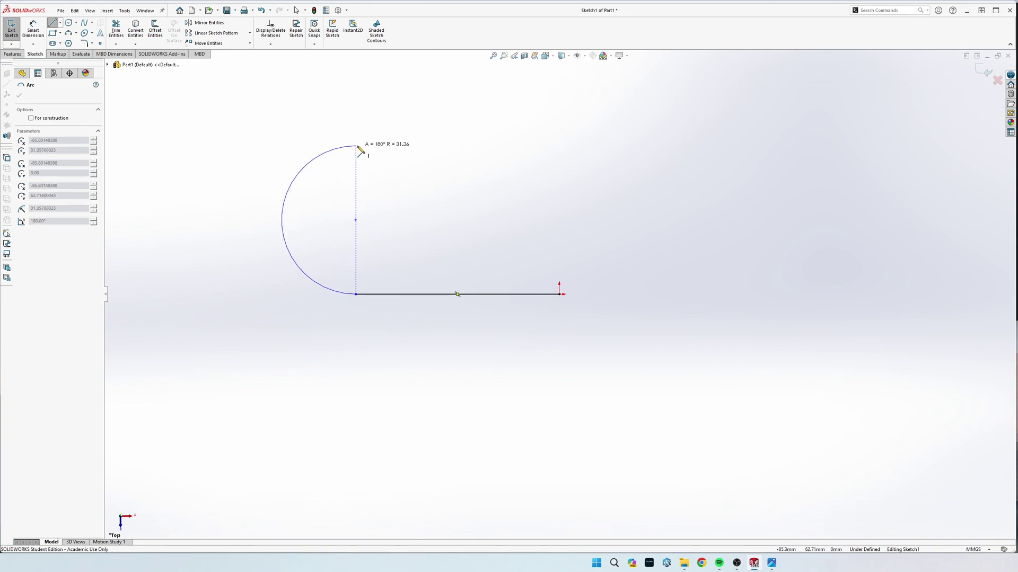
# Chain the left end arc, top line, small arcs, right end arc and lines back to the origin.
pyautogui.click(356, 146)
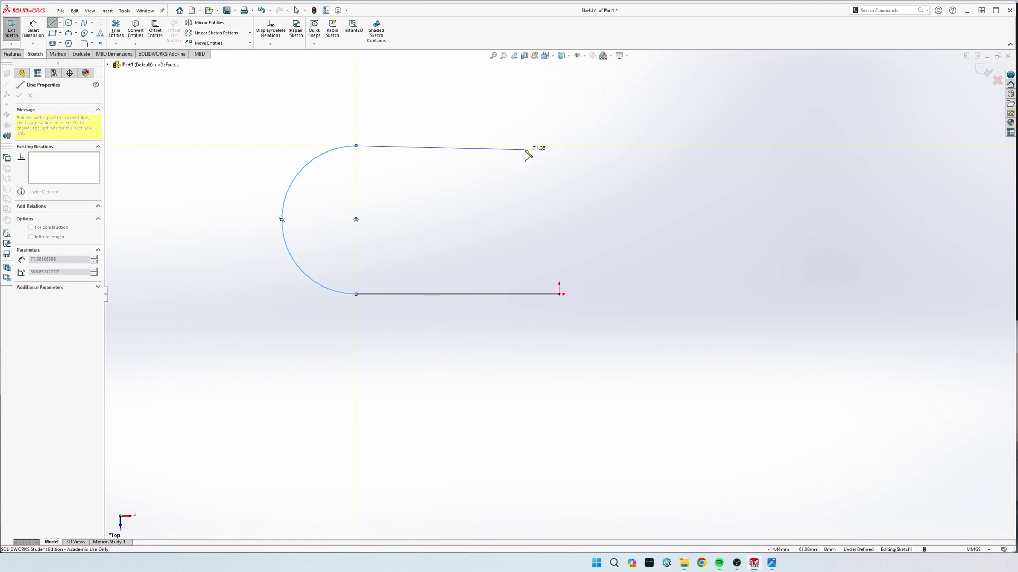
pyautogui.click(560, 146)
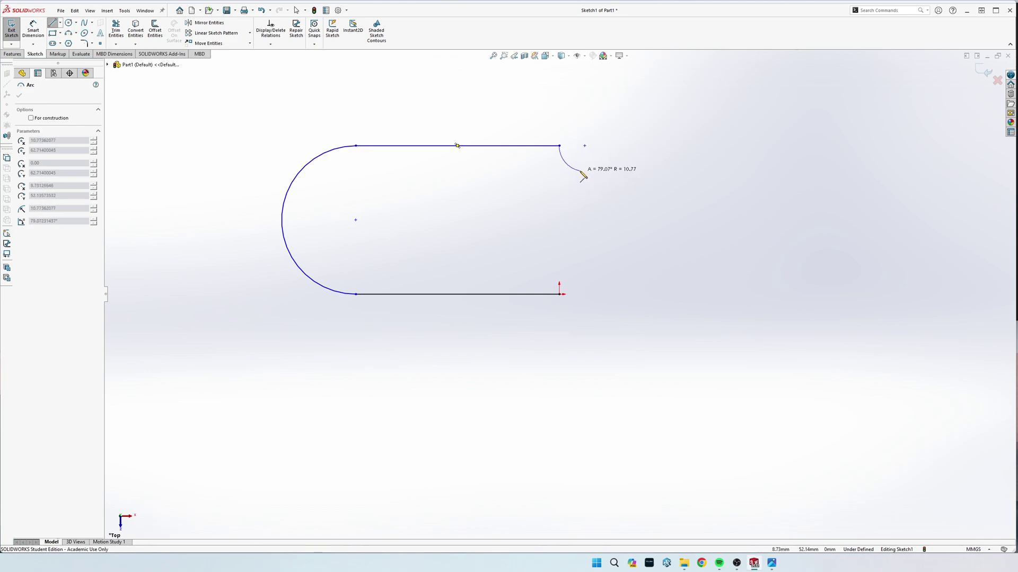
pyautogui.click(580, 170)
pyautogui.click(720, 171)
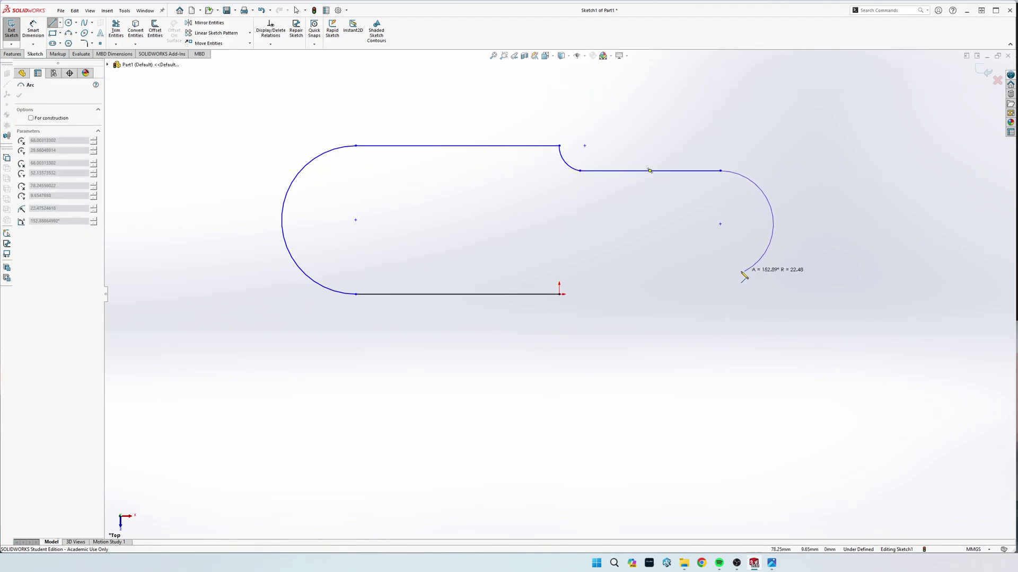
pyautogui.click(721, 273)
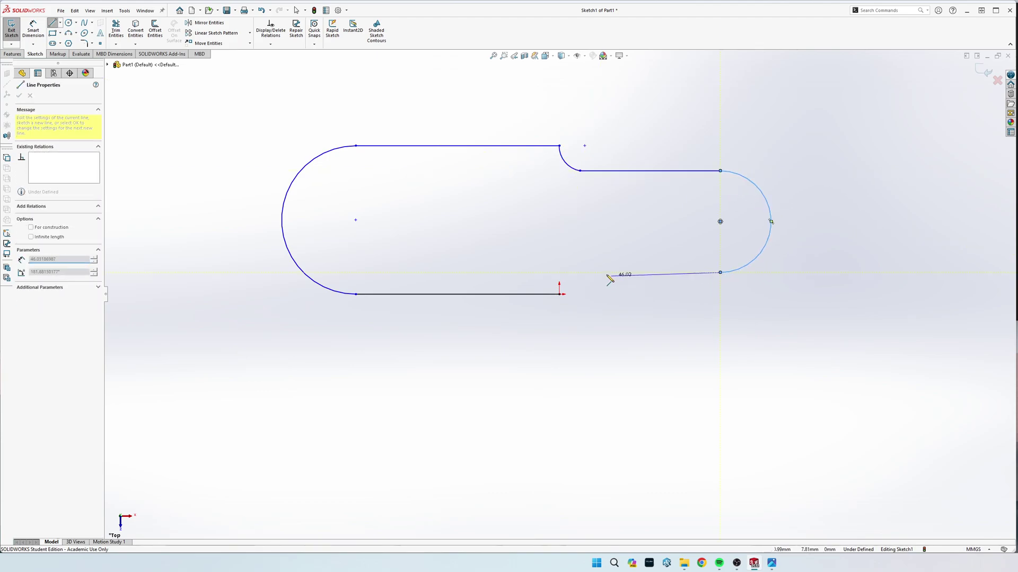
pyautogui.click(580, 273)
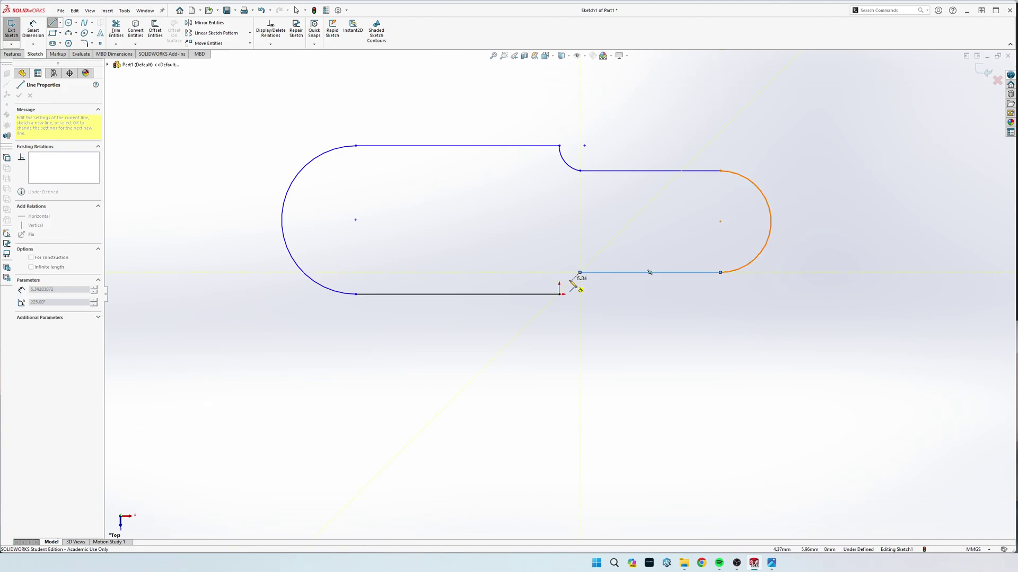
pyautogui.click(560, 294)
pyautogui.press('Escape')
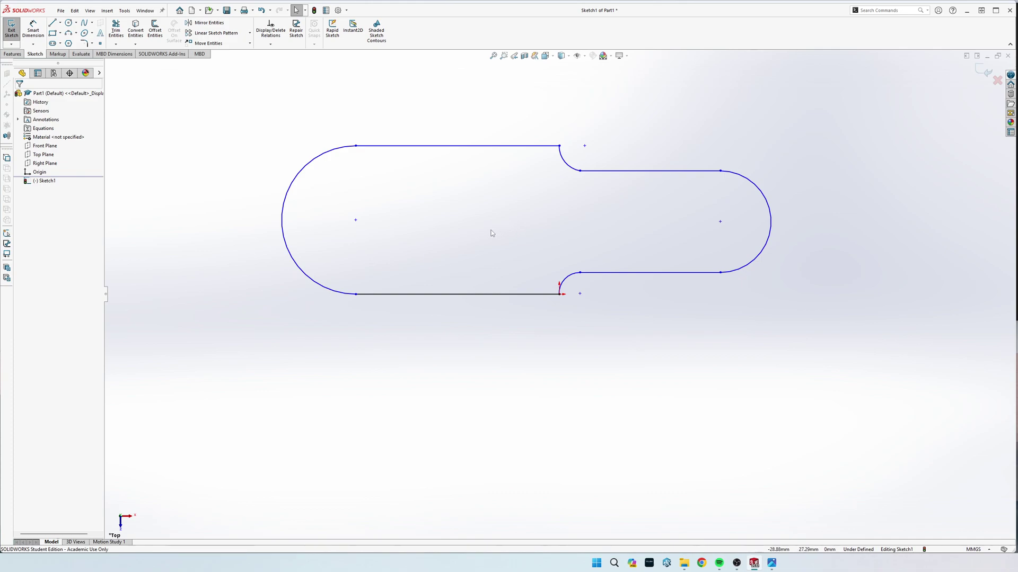
# Dimension the bottom line to 60 mm and the small upper arc to R15.
pyautogui.press('s')
pyautogui.click(534, 274)
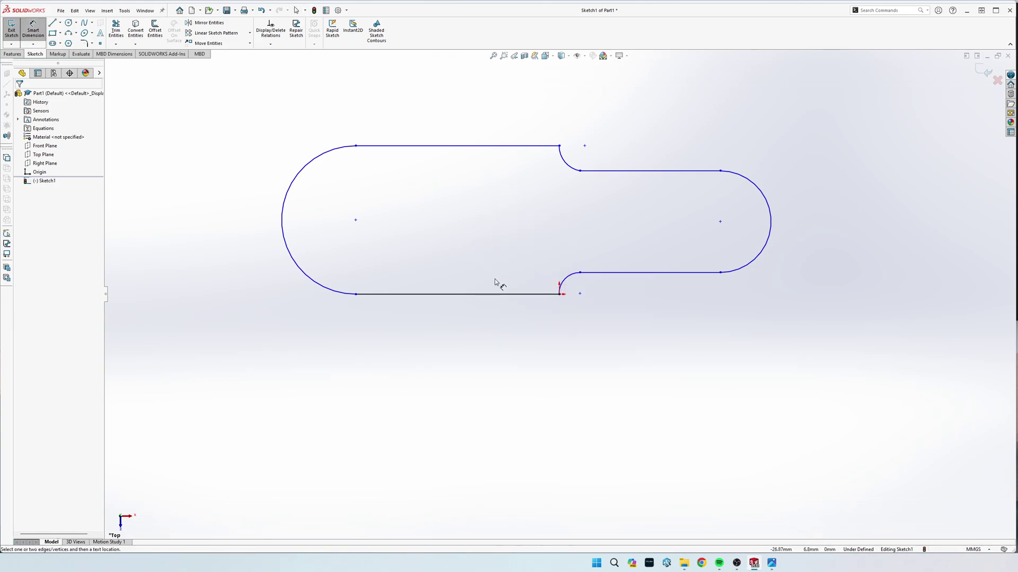
pyautogui.click(463, 295)
pyautogui.click(469, 333)
pyautogui.write('6')
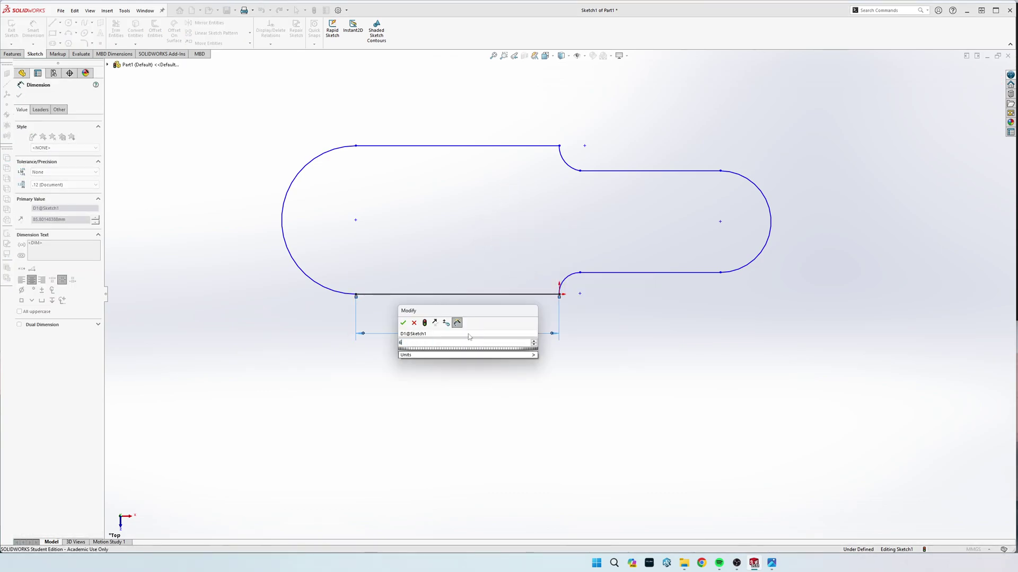
pyautogui.write('0')
pyautogui.press('Return')
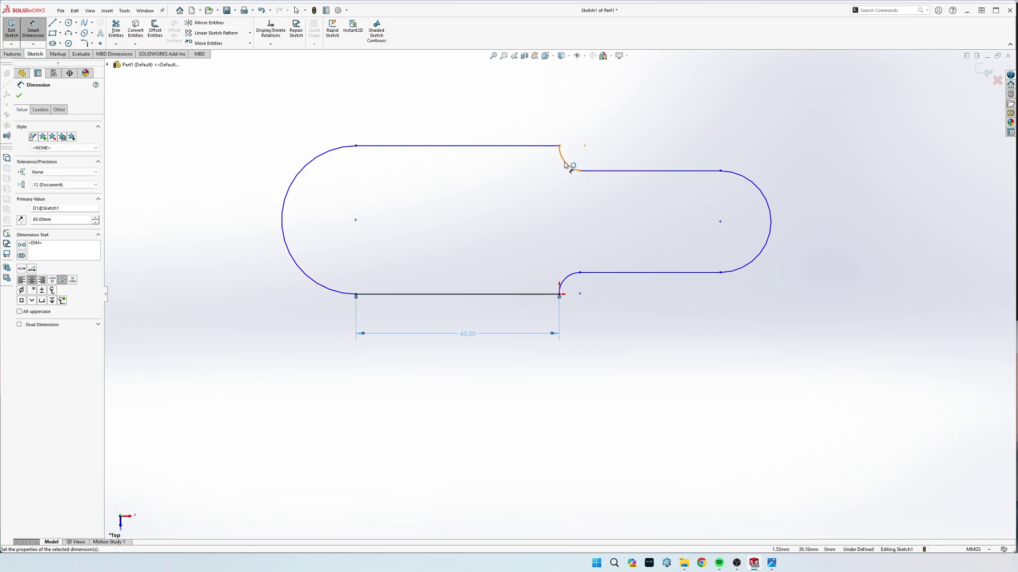
pyautogui.click(566, 165)
pyautogui.click(575, 157)
pyautogui.write('1')
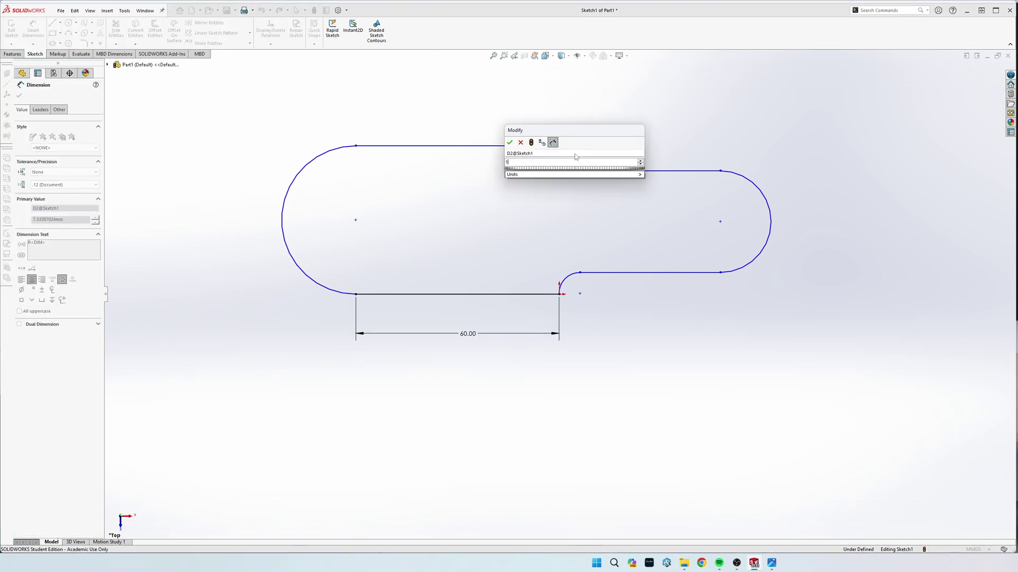
pyautogui.write('5')
pyautogui.press('Return')
pyautogui.press('Escape')
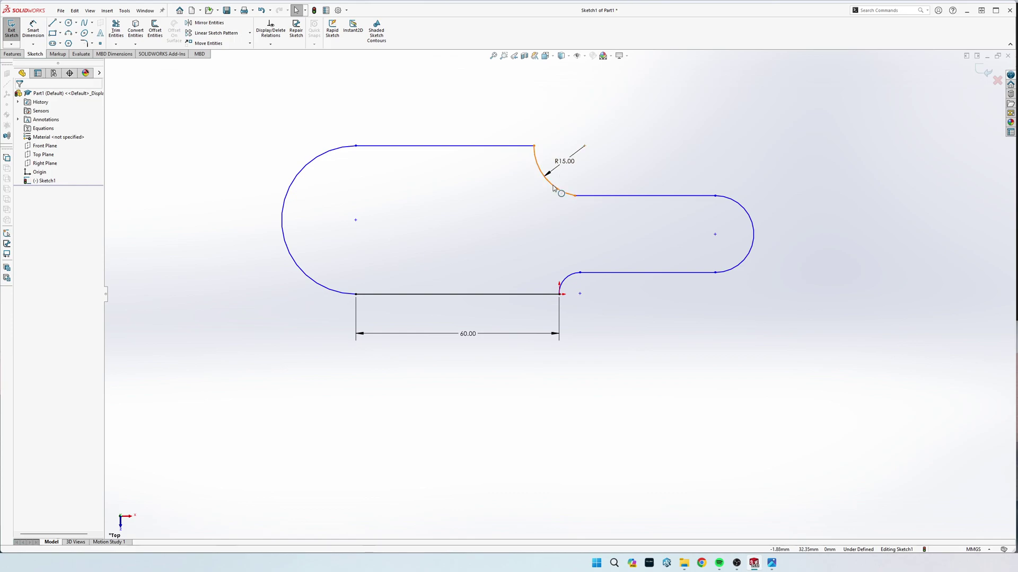
# Make the upper and lower fillet arcs equal in radius.
pyautogui.click(553, 188)
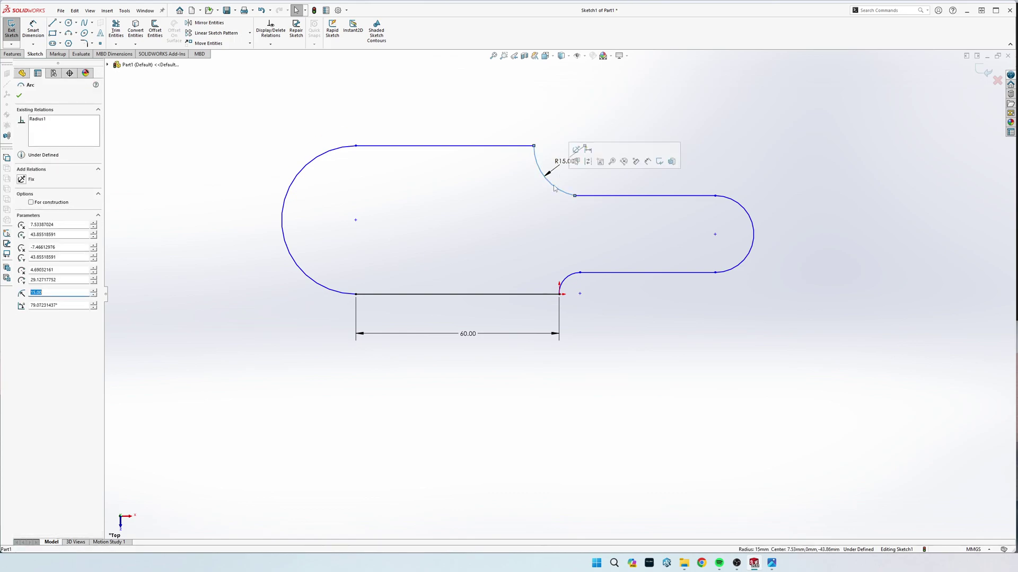
pyautogui.keyDown('ctrl'); pyautogui.click(573, 276); pyautogui.keyUp('ctrl')
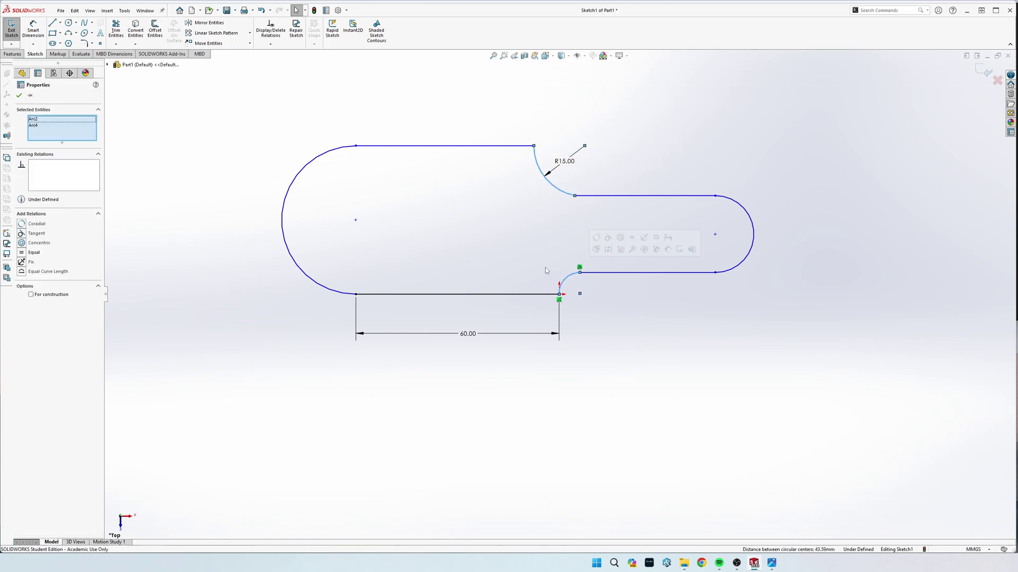
pyautogui.click(22, 253)
pyautogui.click(603, 161)
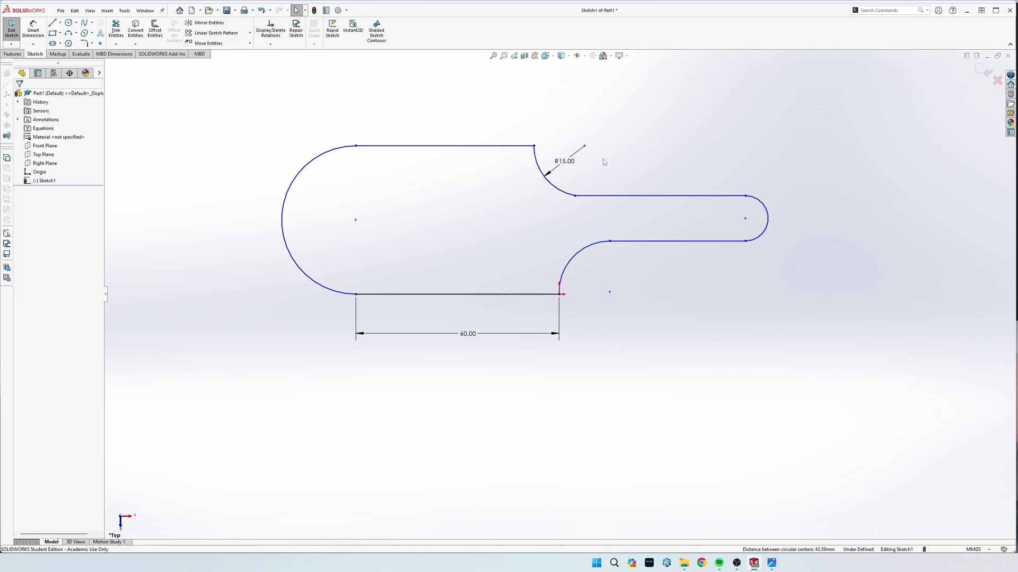
# Make the R15 arc tangent to the adjoining horizontal line.
pyautogui.click(562, 195)
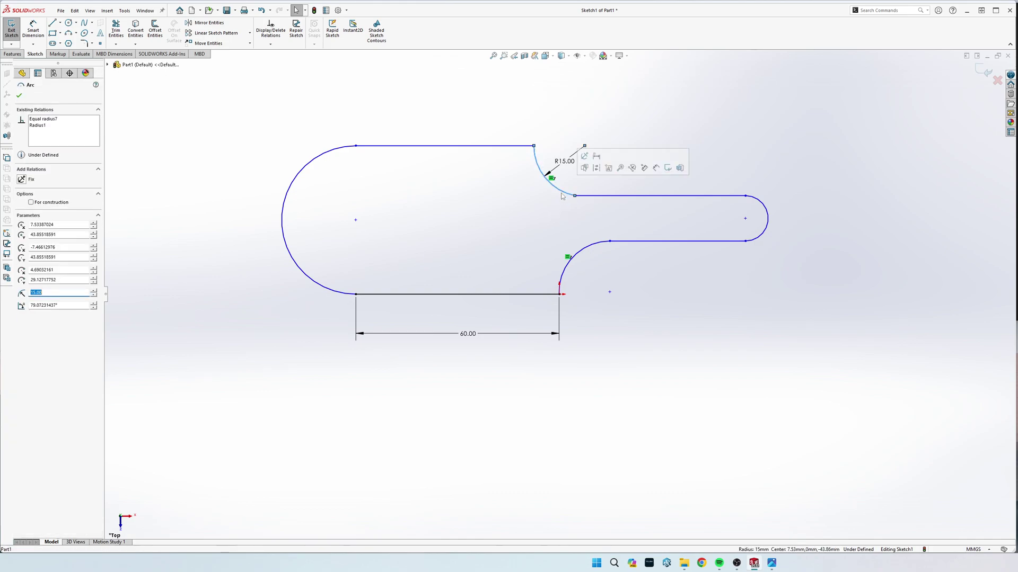
pyautogui.keyDown('ctrl'); pyautogui.click(601, 196); pyautogui.keyUp('ctrl')
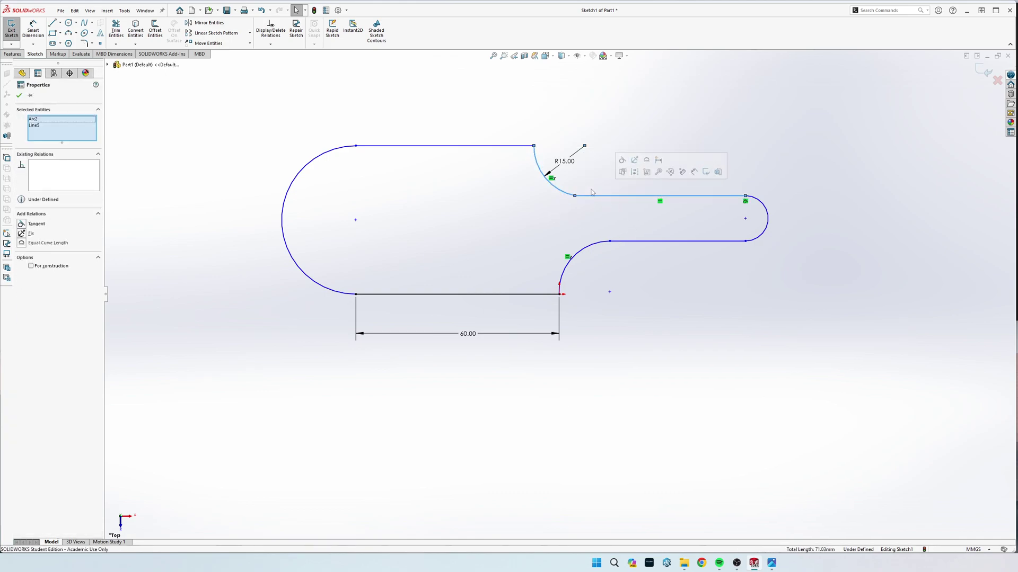
pyautogui.click(648, 173)
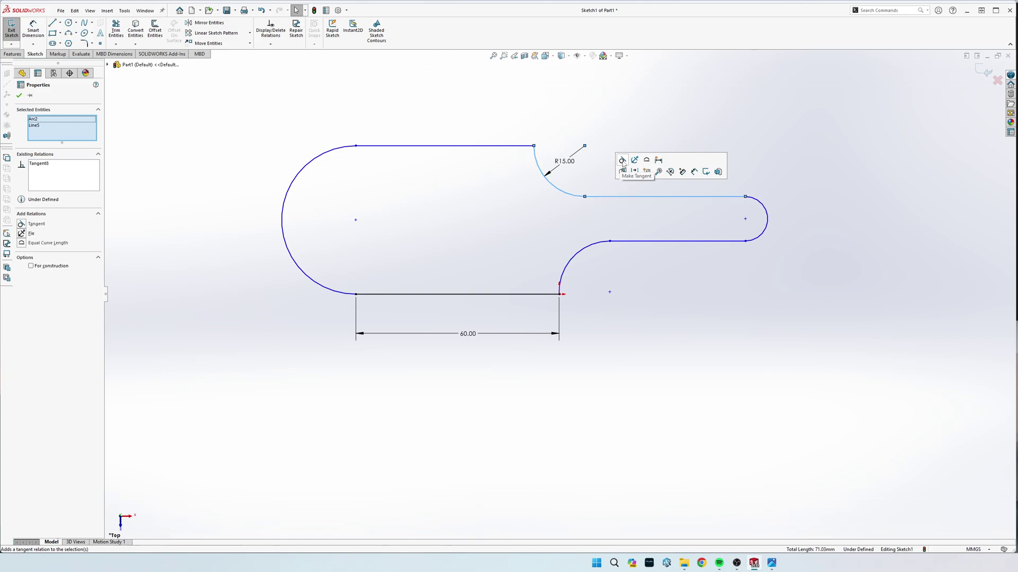
pyautogui.click(582, 249)
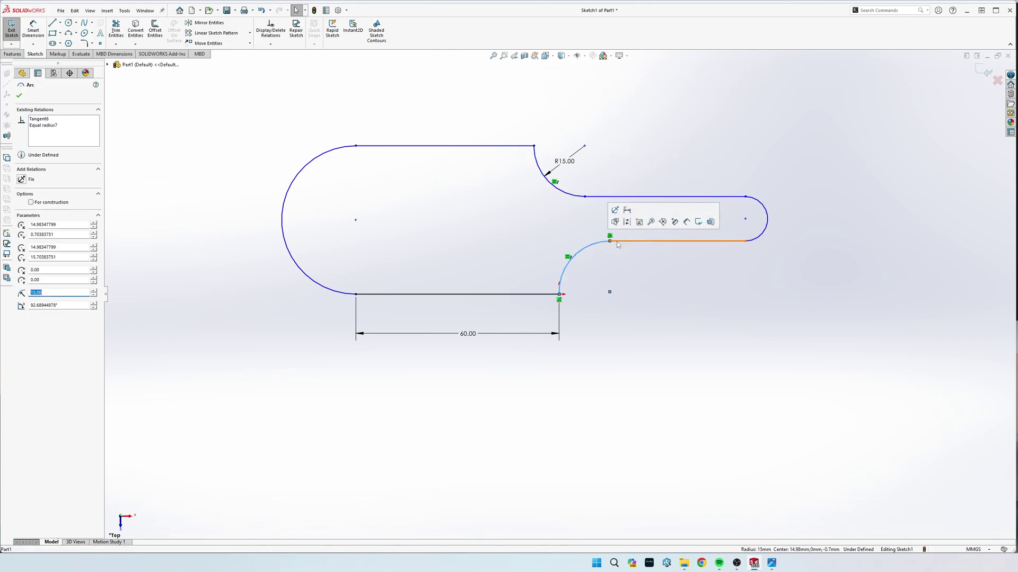
# Give the left end arc a radius of 30.
pyautogui.press('s')
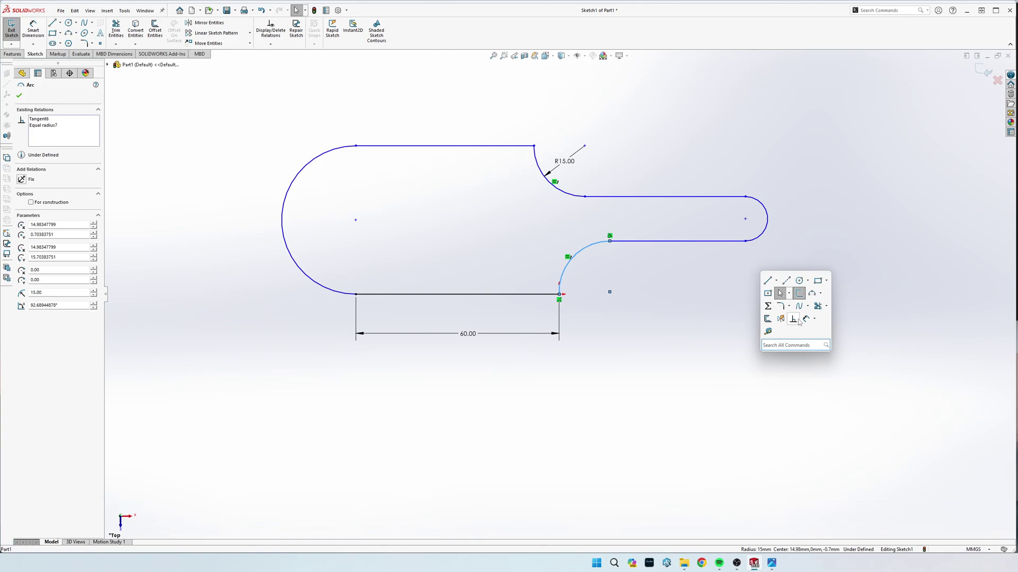
pyautogui.click(767, 281)
pyautogui.click(286, 217)
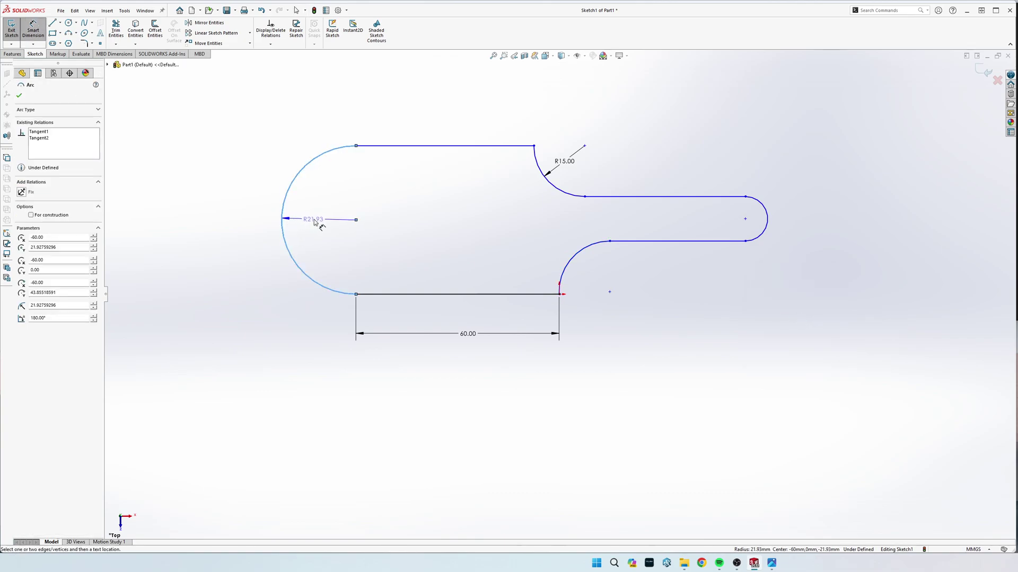
pyautogui.click(314, 222)
pyautogui.write('30')
pyautogui.press('Return')
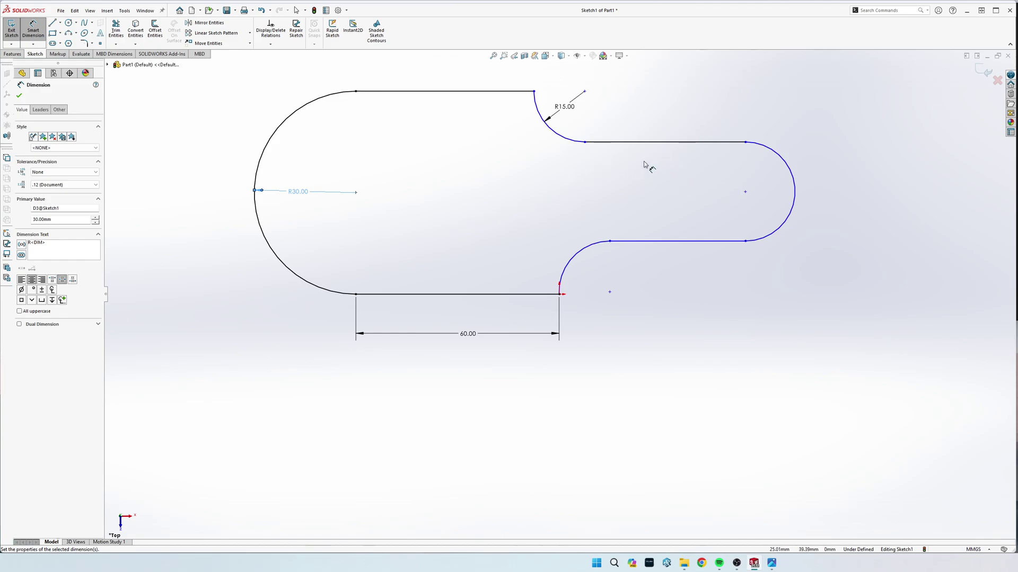
# Dimension the distance between the two end-arc centres as 96 mm.
pyautogui.click(745, 192)
pyautogui.click(356, 193)
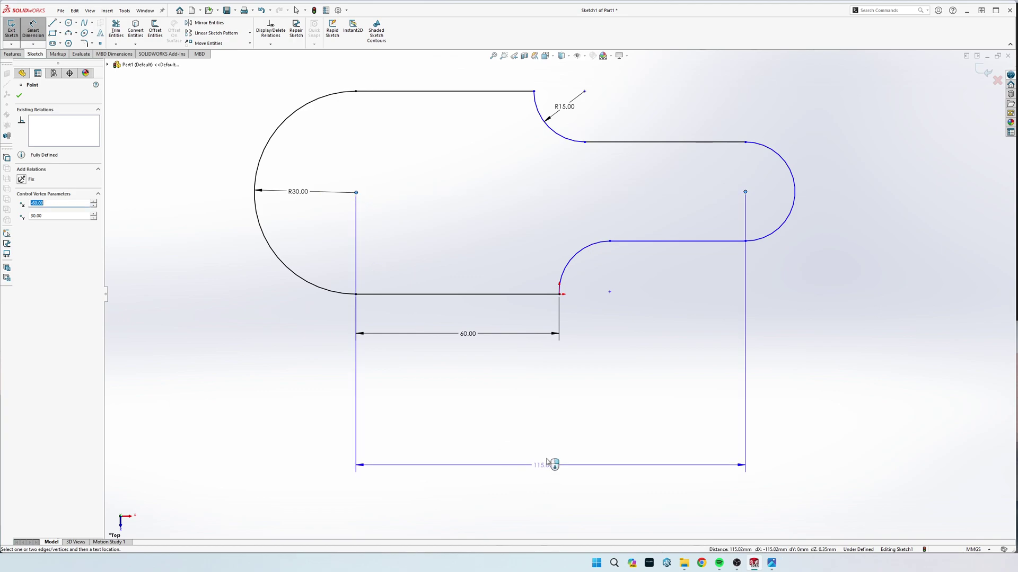
pyautogui.click(545, 402)
pyautogui.write('96')
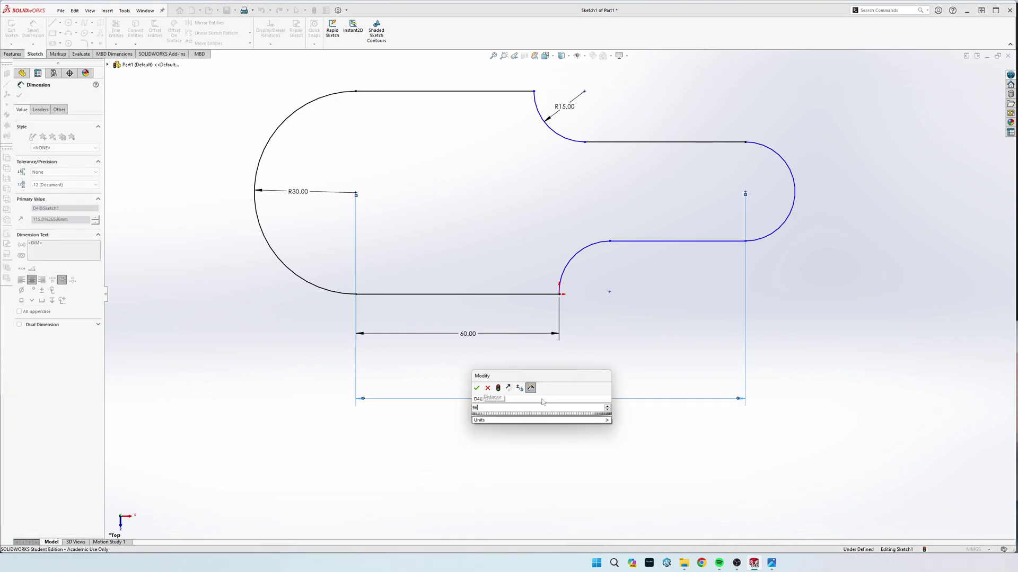
pyautogui.press('Return')
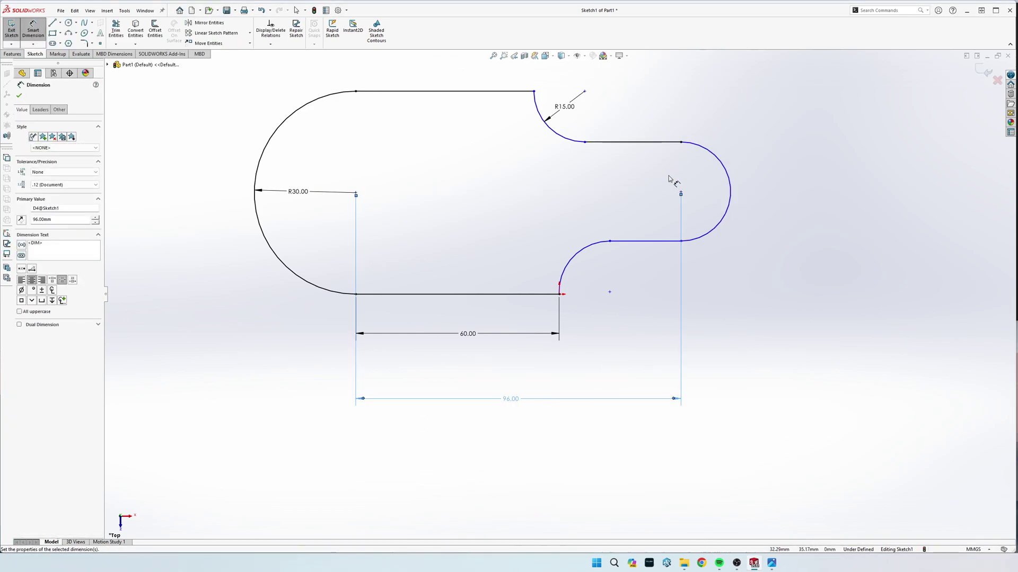
pyautogui.press('Escape')
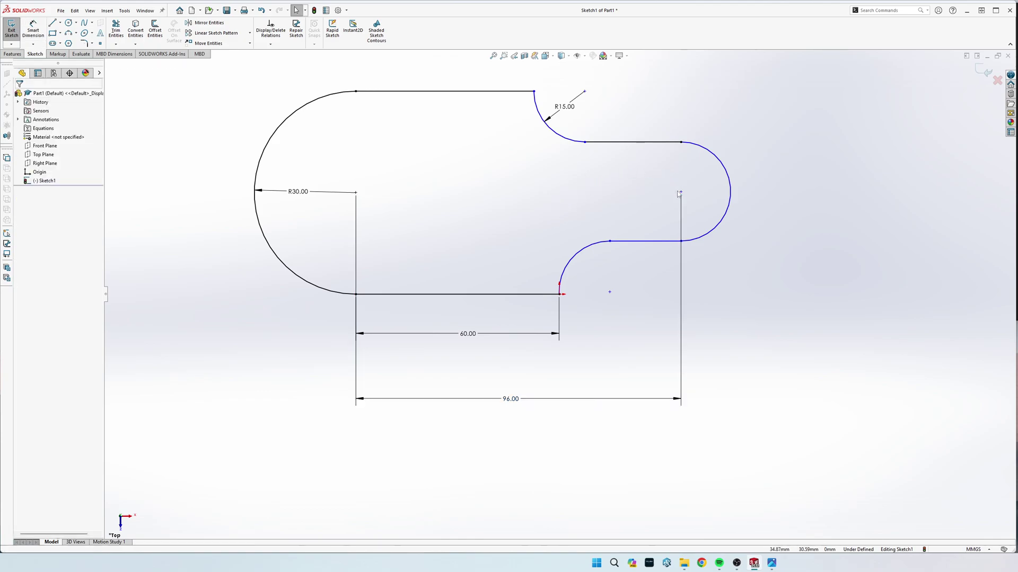
# Add a Horizontal relation between the left and right end-arc centres.
pyautogui.click(680, 193)
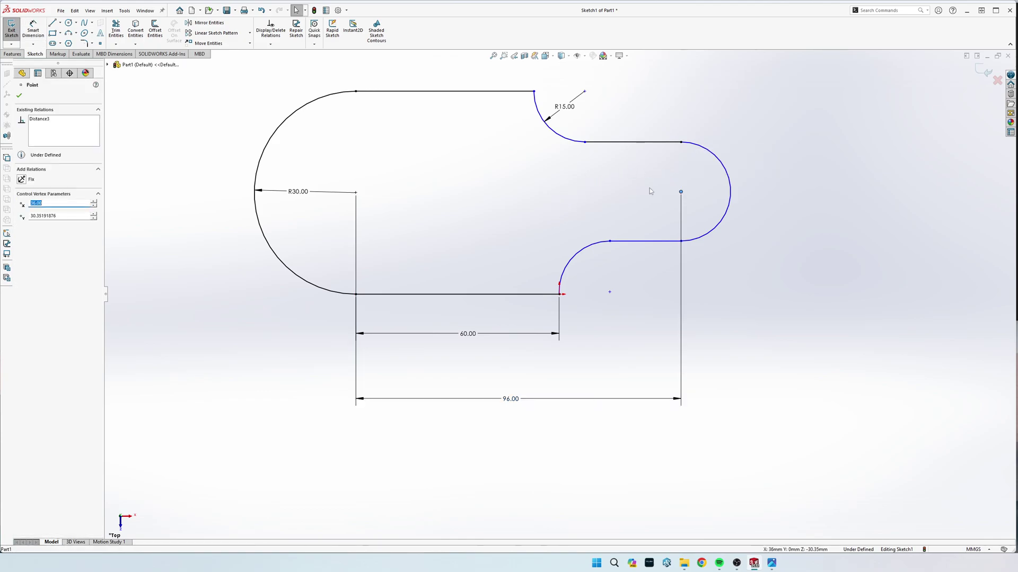
pyautogui.keyDown('ctrl'); pyautogui.click(356, 194); pyautogui.keyUp('ctrl')
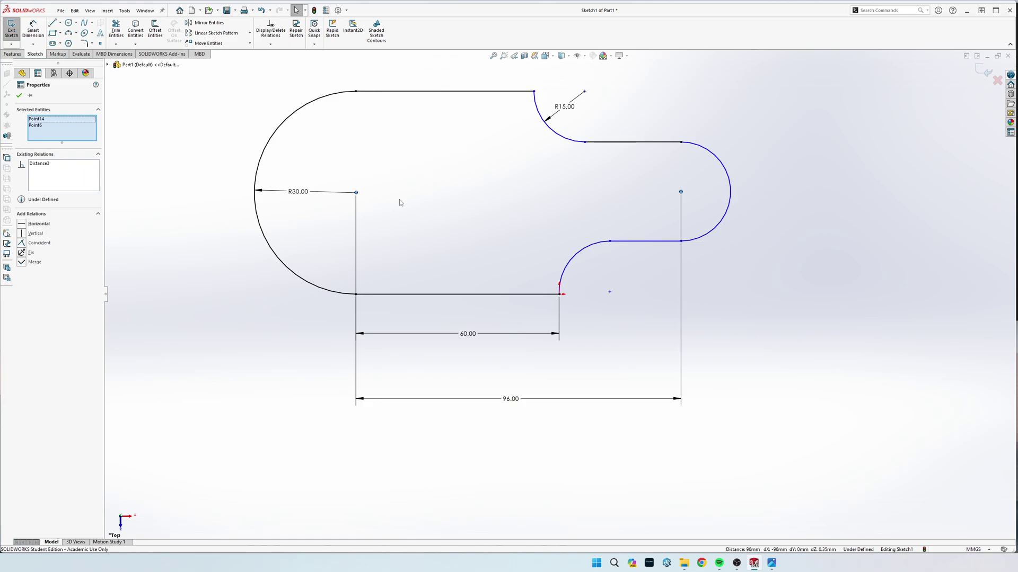
pyautogui.click(39, 223)
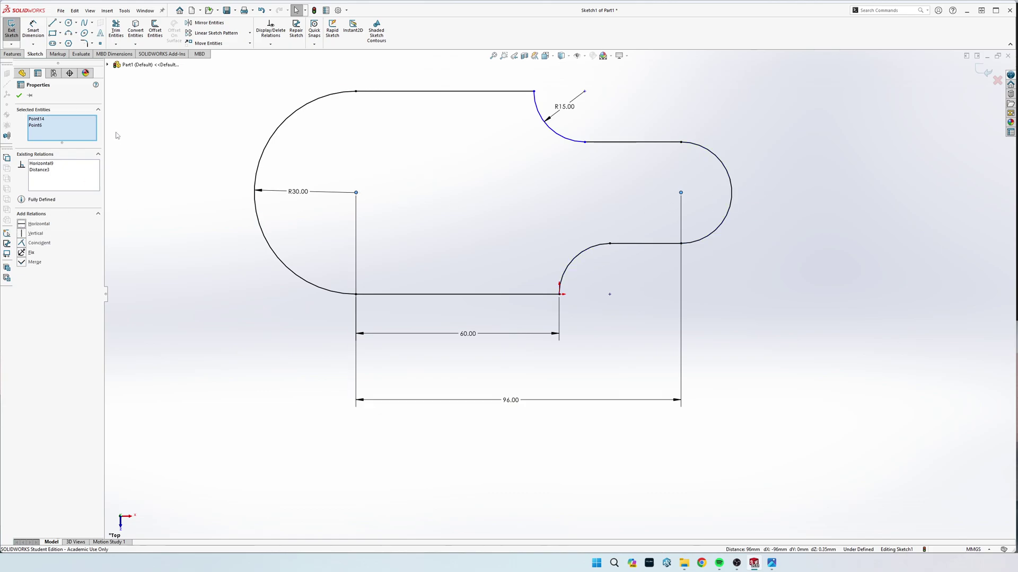
pyautogui.click(20, 96)
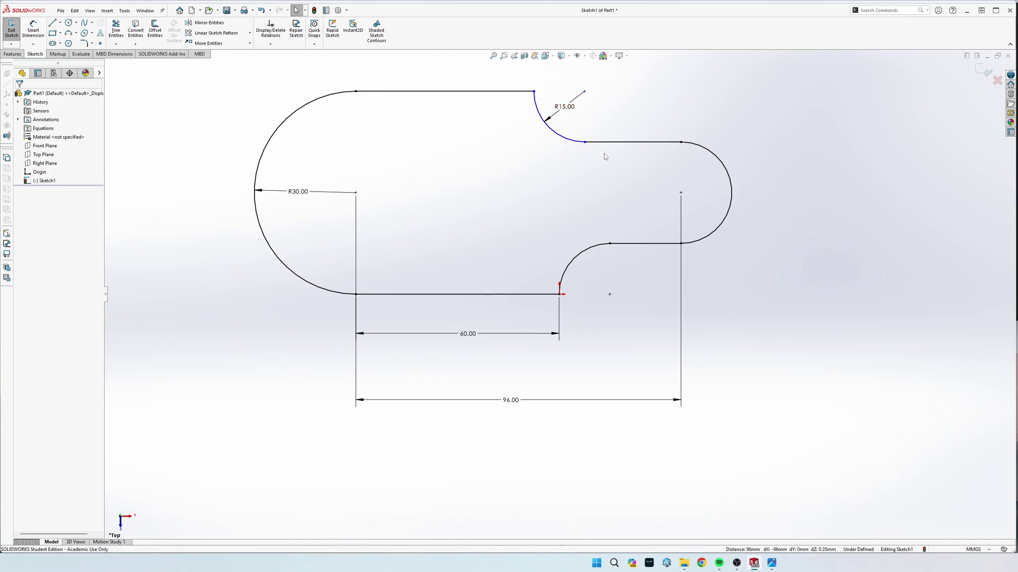
# Check the R15 arc centre still moves, then select it with the lower fillet arc's centre.
pyautogui.moveTo(585, 93)
pyautogui.mouseDown()
pyautogui.moveTo(539, 92)
pyautogui.moveTo(589, 93)
pyautogui.mouseUp()
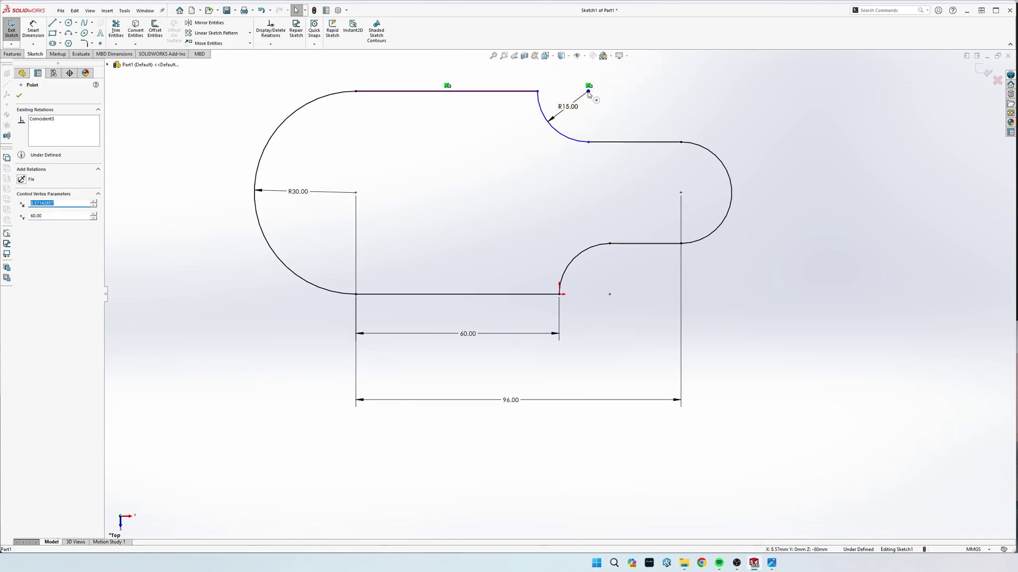
pyautogui.click(609, 296)
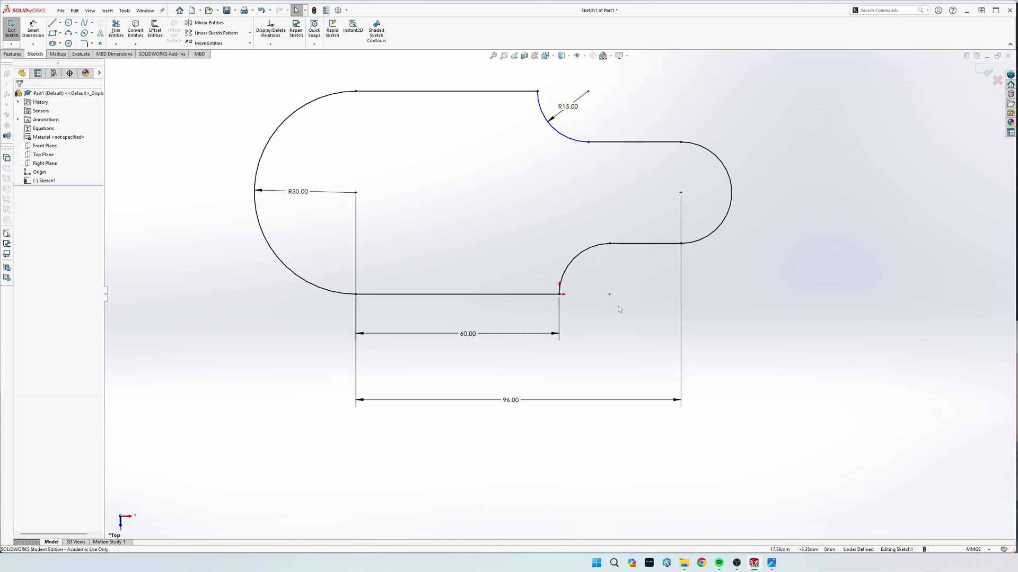
pyautogui.click(609, 295)
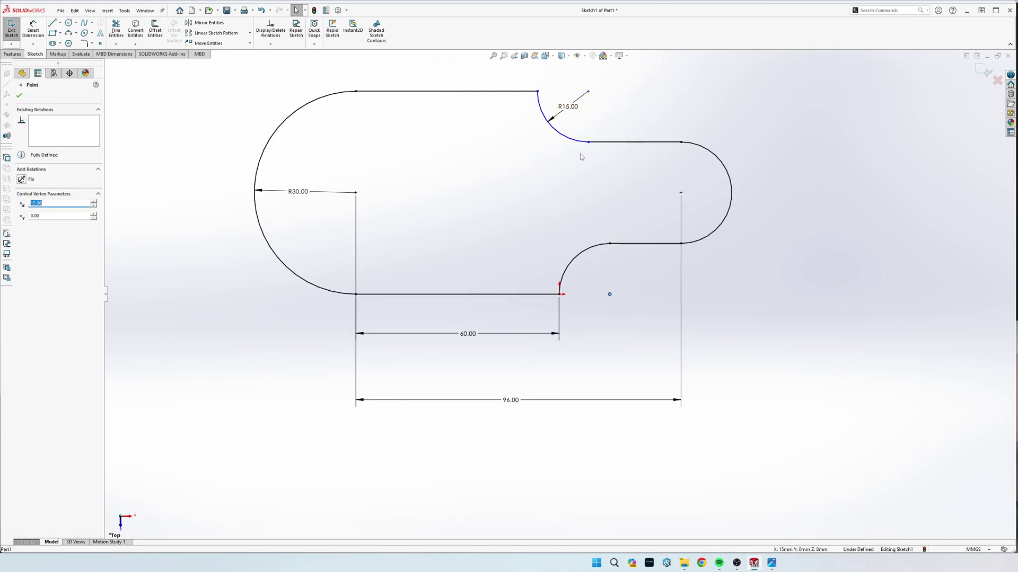
pyautogui.keyDown('ctrl'); pyautogui.click(588, 92); pyautogui.keyUp('ctrl')
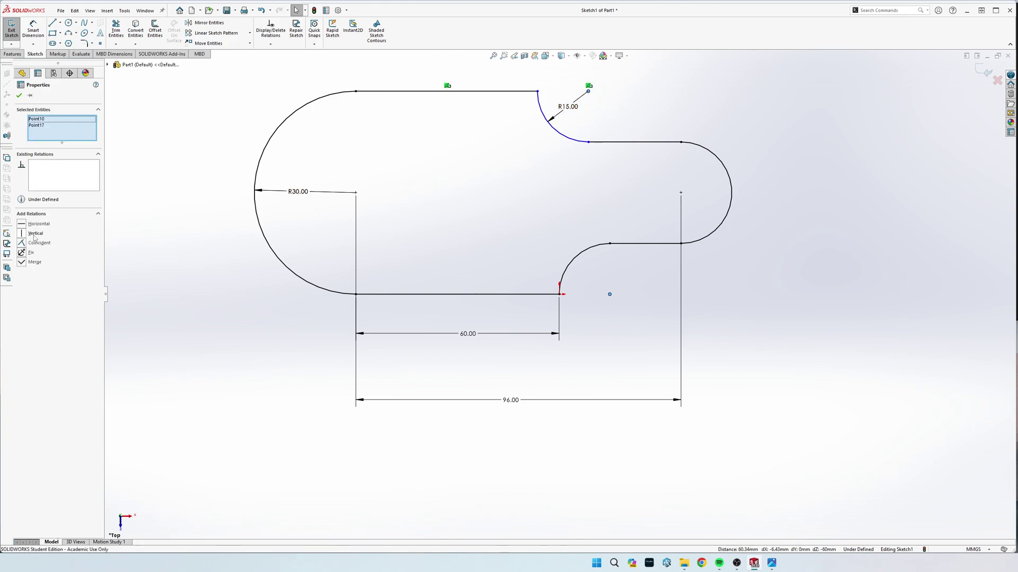